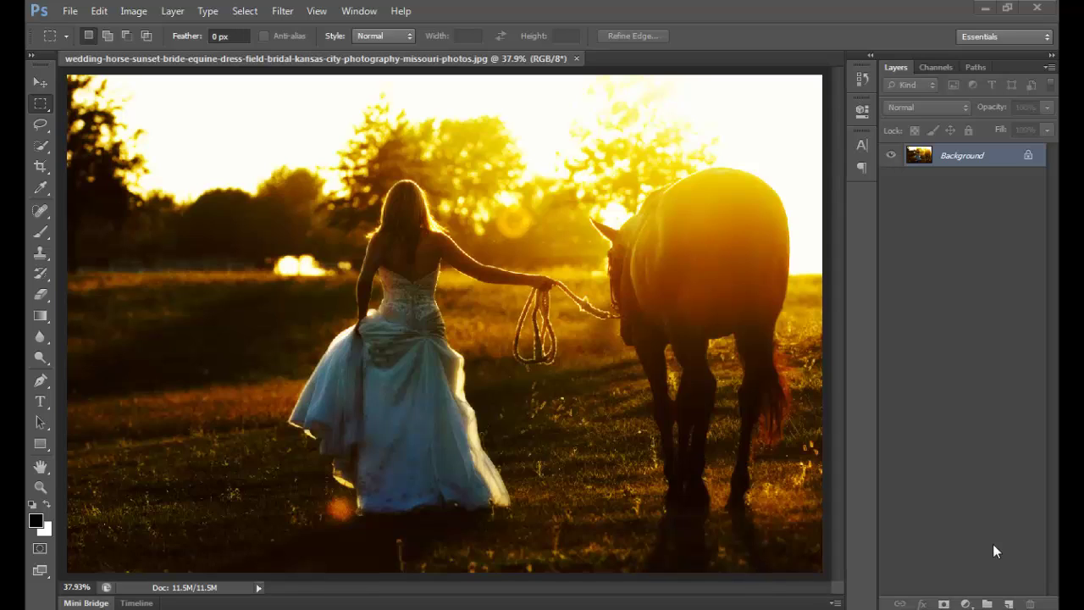
Add Layer 1 above the sunset photo, fill it with black, and set its blend mode to Screen.
click(1010, 603)
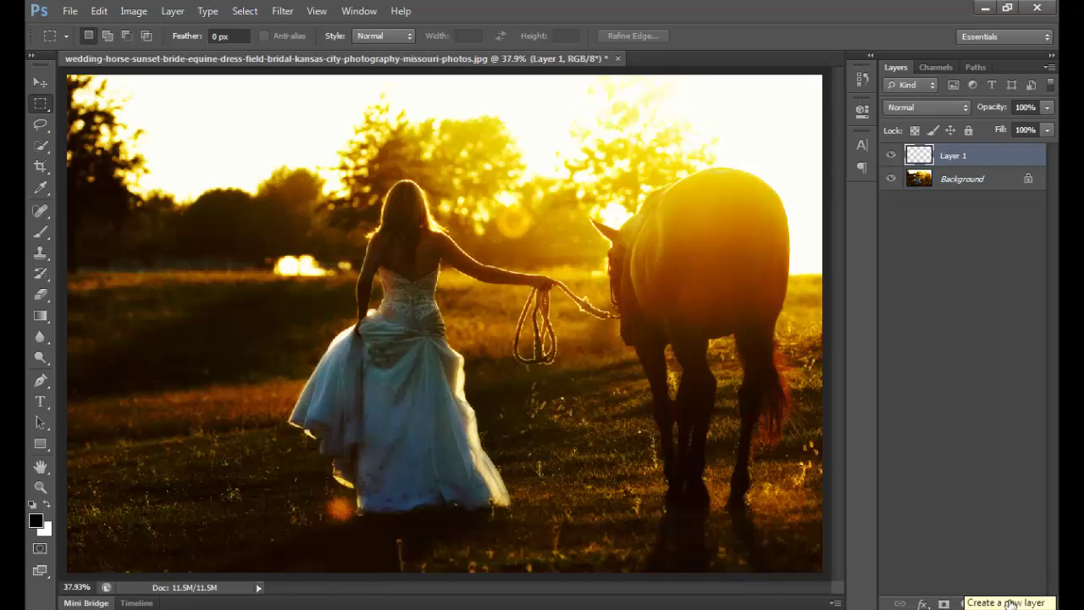
key(ctrl+BackSpace)
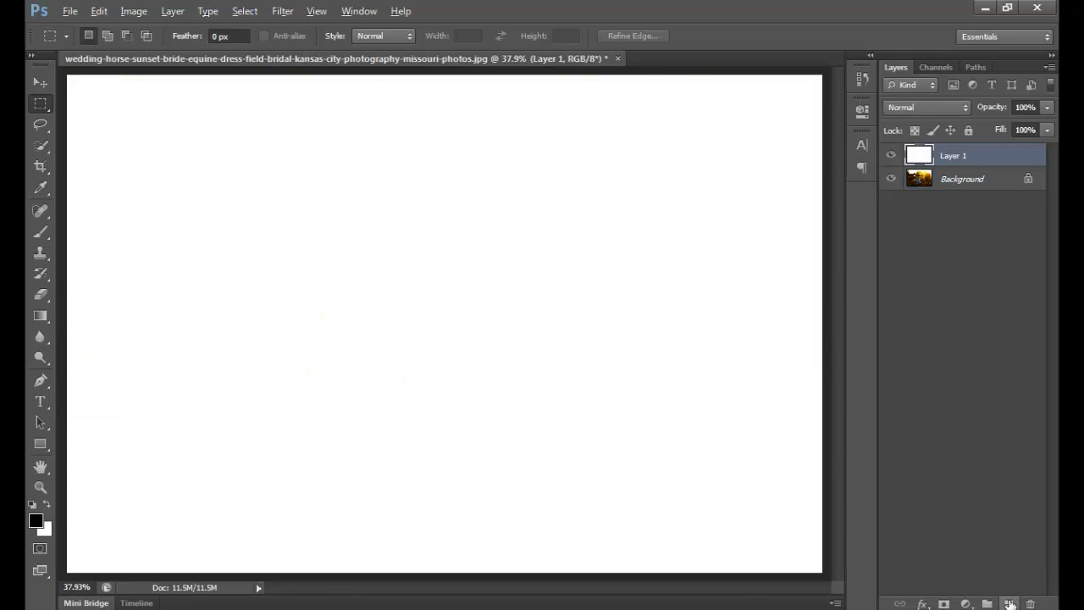
key(alt+BackSpace)
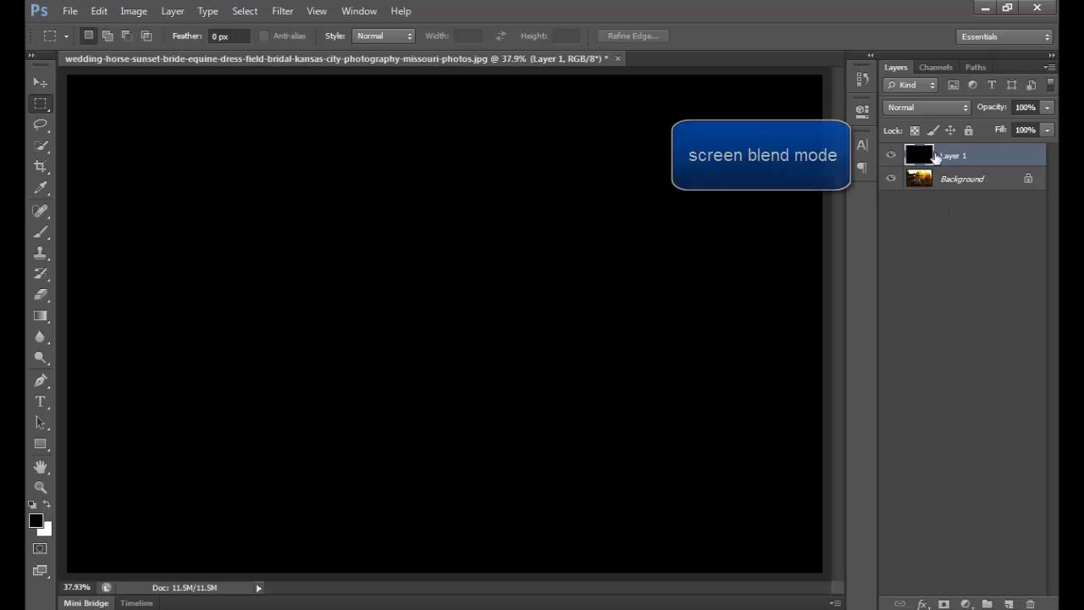
click(927, 108)
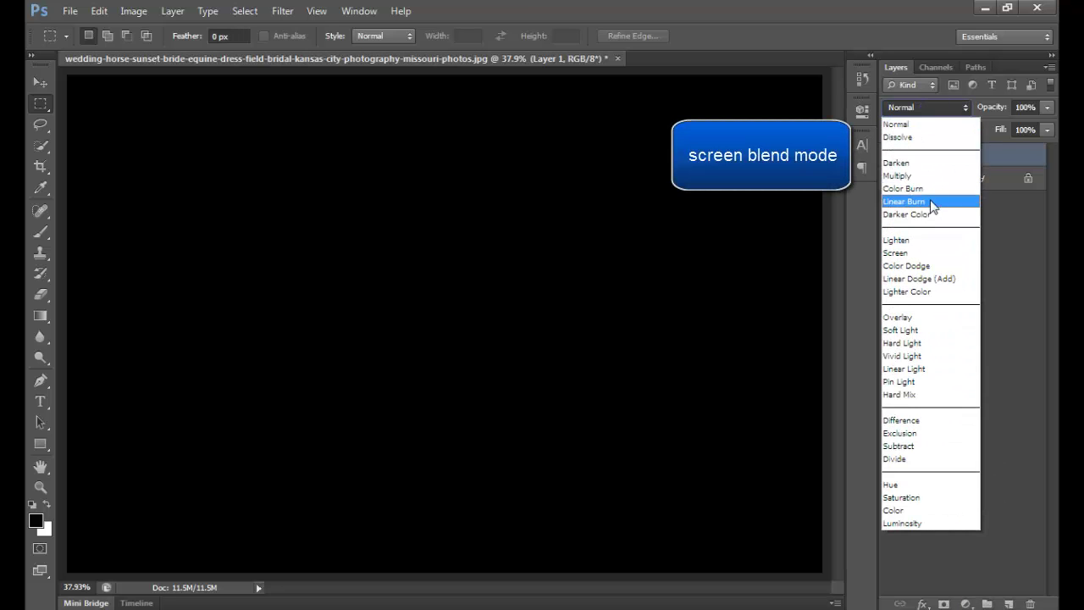
click(932, 253)
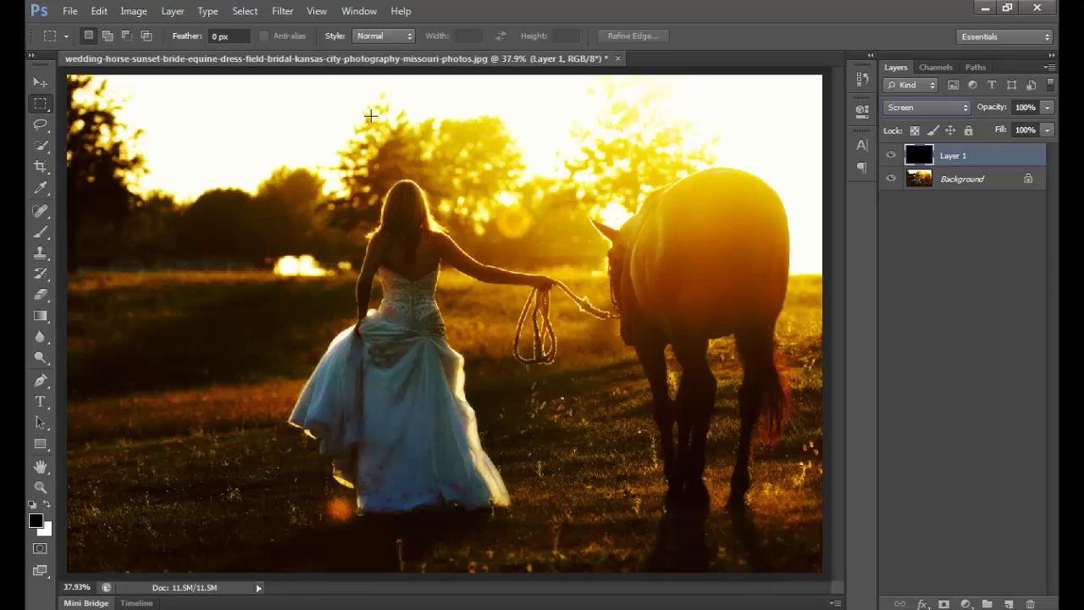
Render a Lens Flare on Layer 1 at about 113% brightness, centred near the bride's outstretched hand.
click(282, 11)
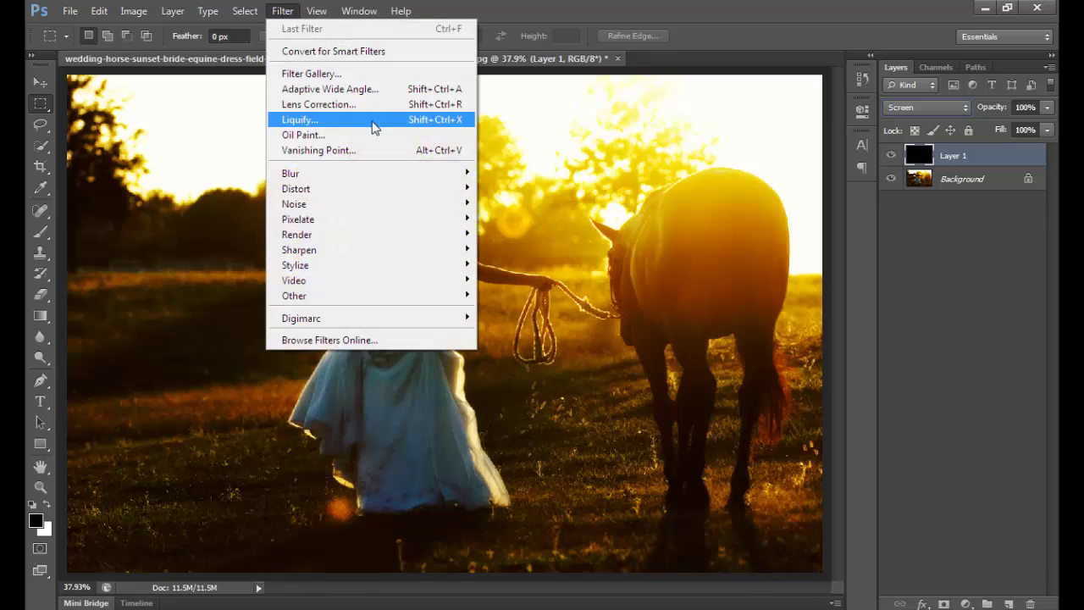
mouse_move(297, 235)
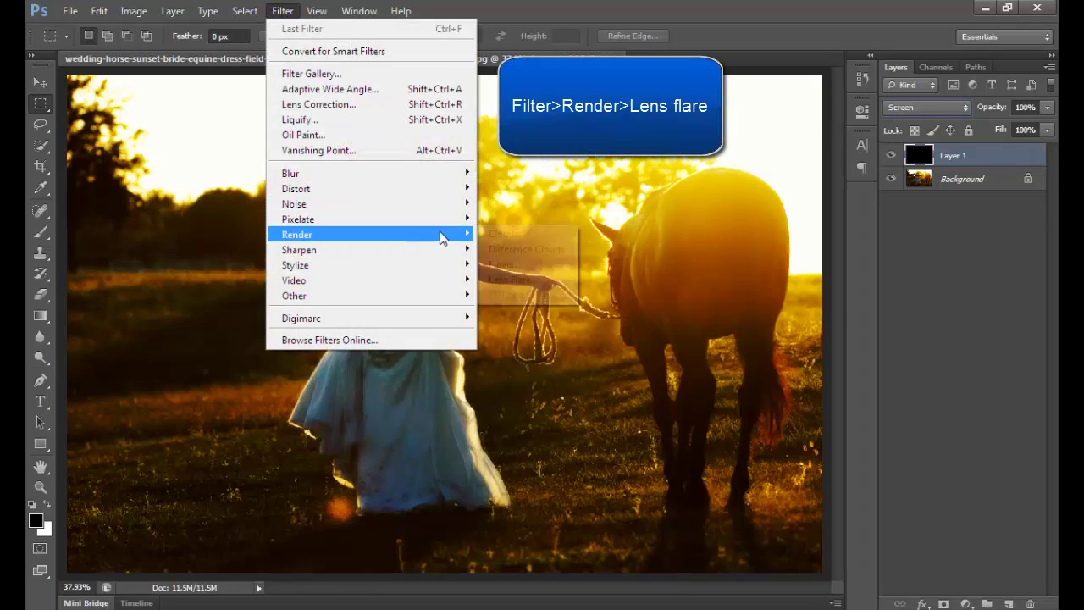
click(511, 280)
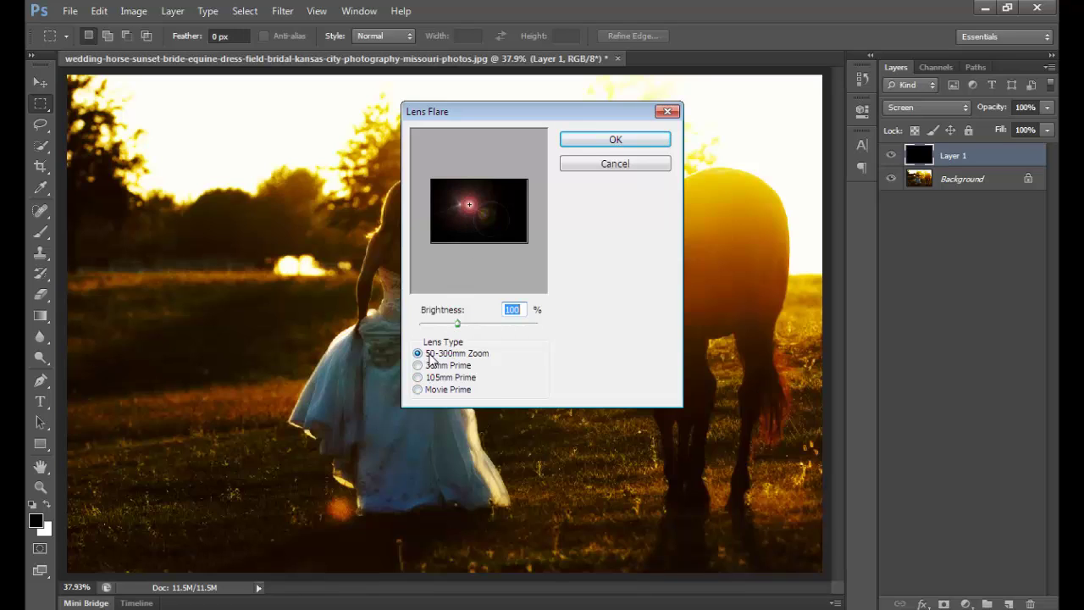
drag(468, 201, 483, 202)
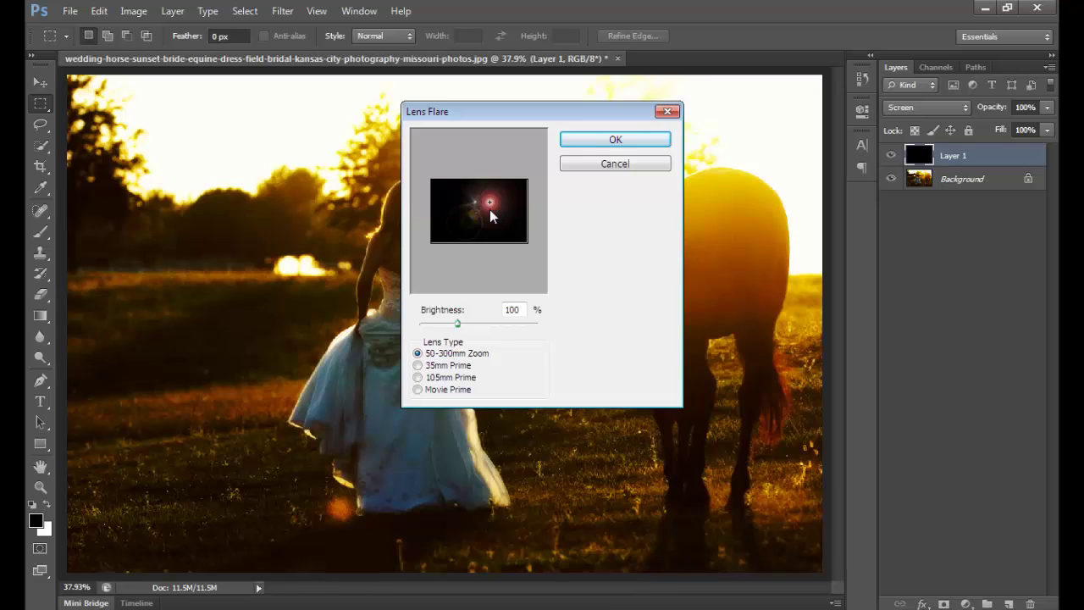
drag(489, 202, 493, 204)
mouse_move(457, 323)
mouse_down()
mouse_move(477, 327)
mouse_move(464, 327)
mouse_up()
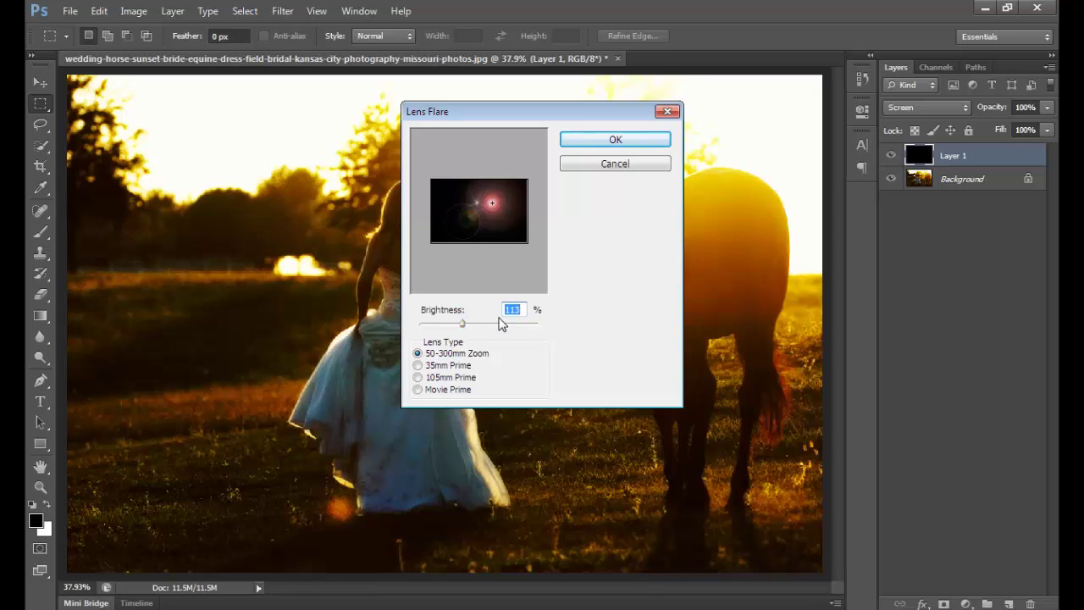
click(625, 147)
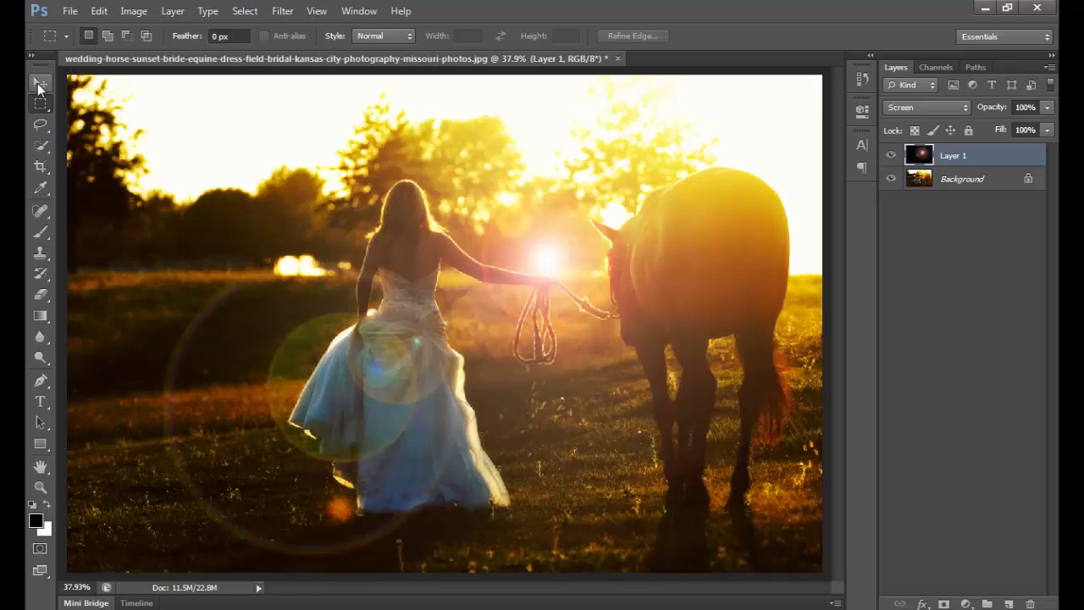
Drag Layer 1's lens flare with the Move tool up and right, beside the horse's head.
click(38, 83)
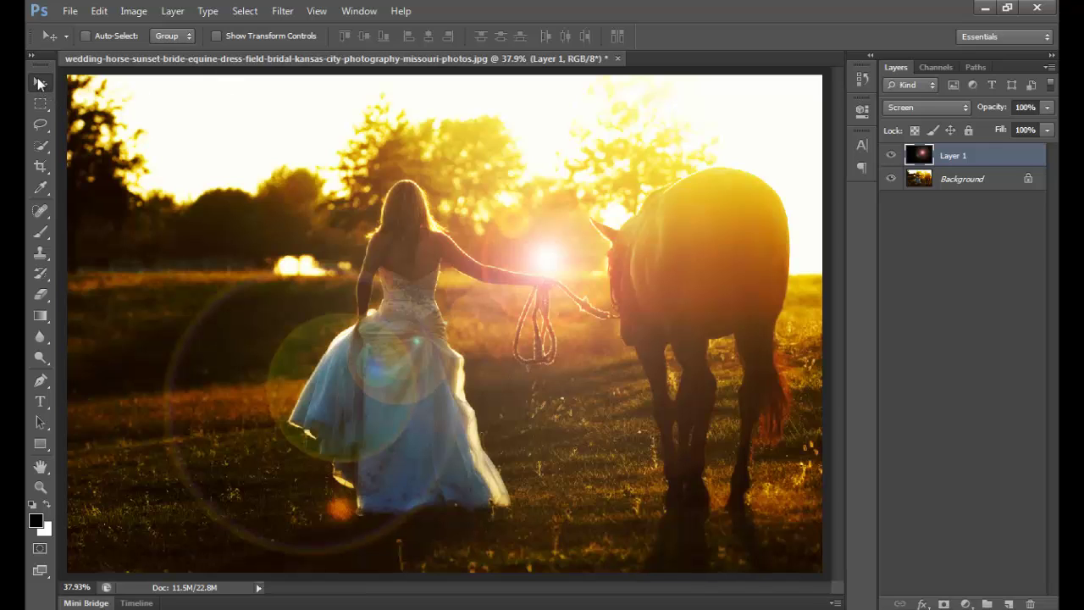
mouse_move(559, 251)
mouse_down()
mouse_move(667, 184)
mouse_move(621, 204)
mouse_move(616, 218)
mouse_move(621, 209)
mouse_up()
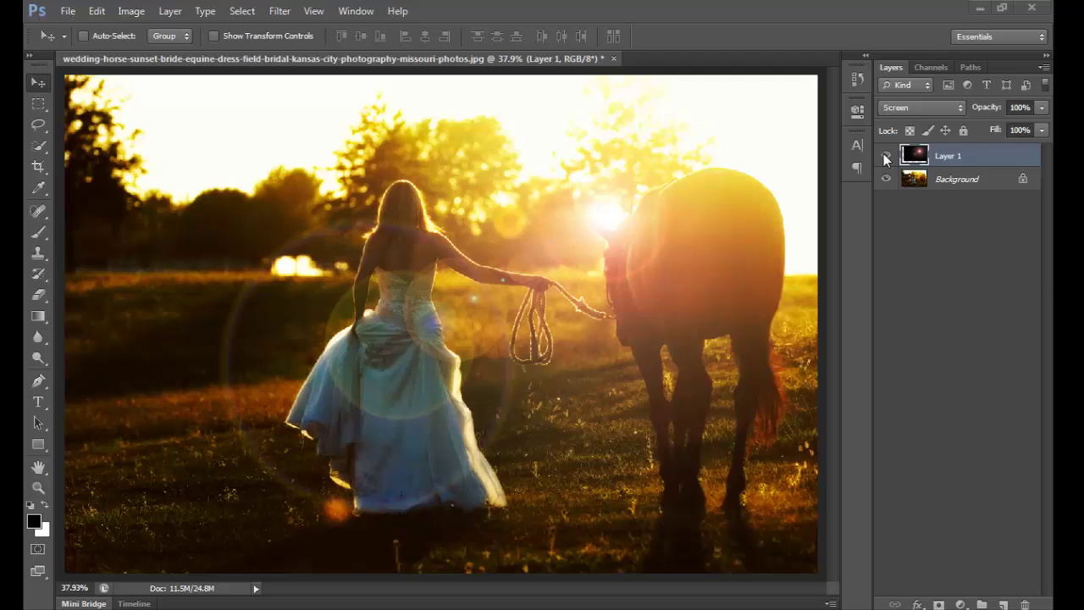
Hide Layer 1 and add a black-filled Layer 2 set to Screen blend mode.
click(886, 155)
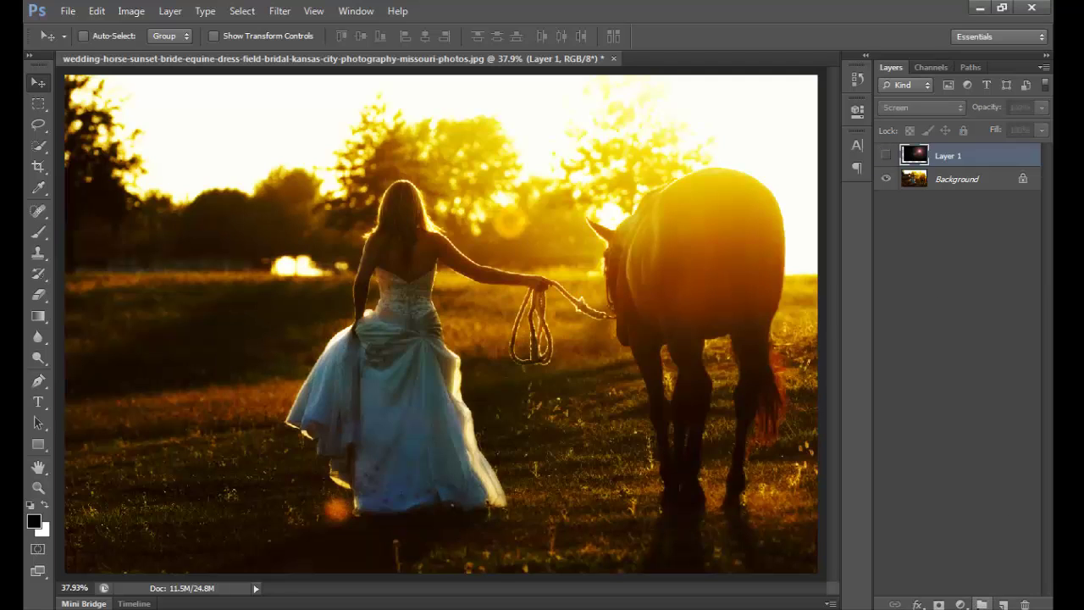
click(1003, 604)
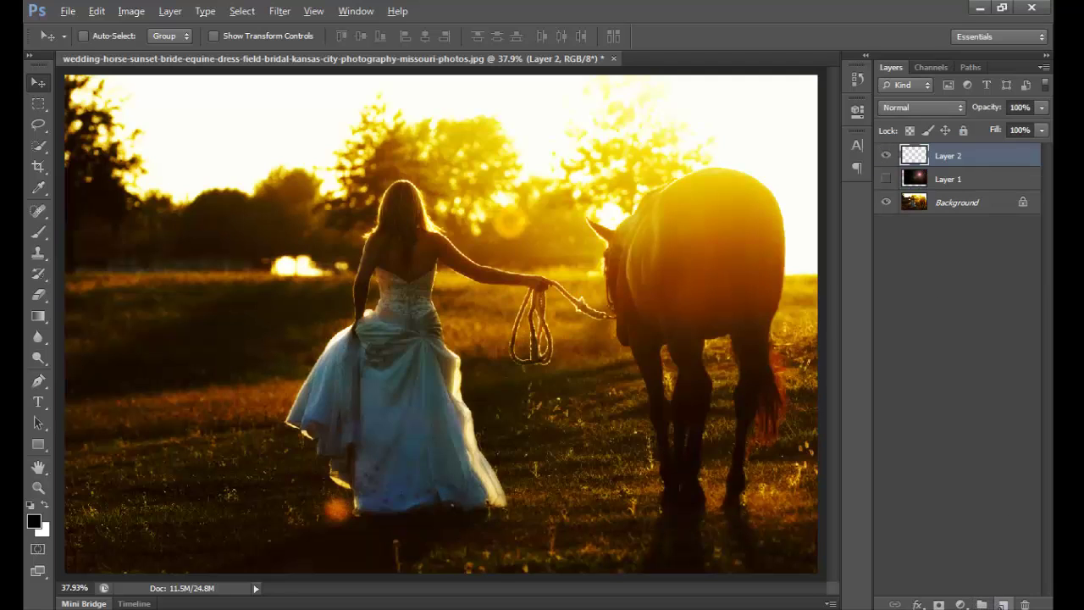
key(alt+BackSpace)
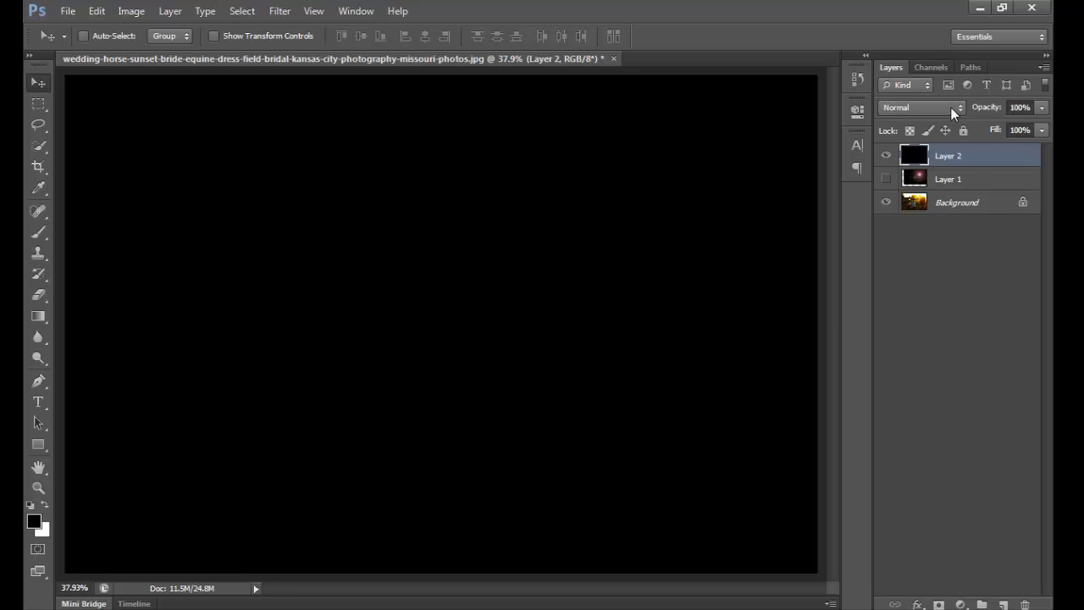
click(951, 107)
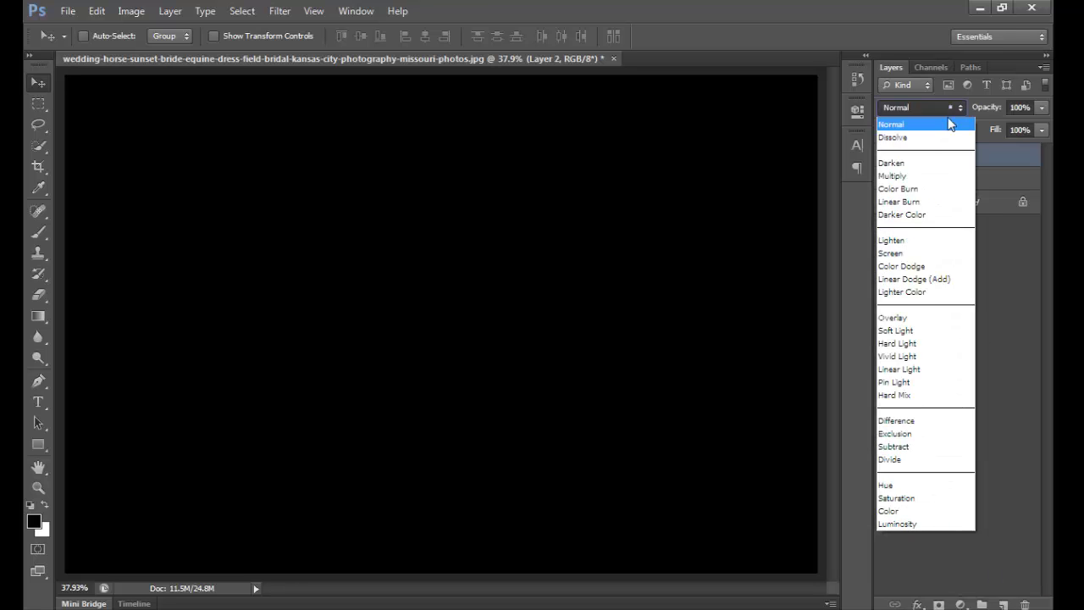
click(923, 256)
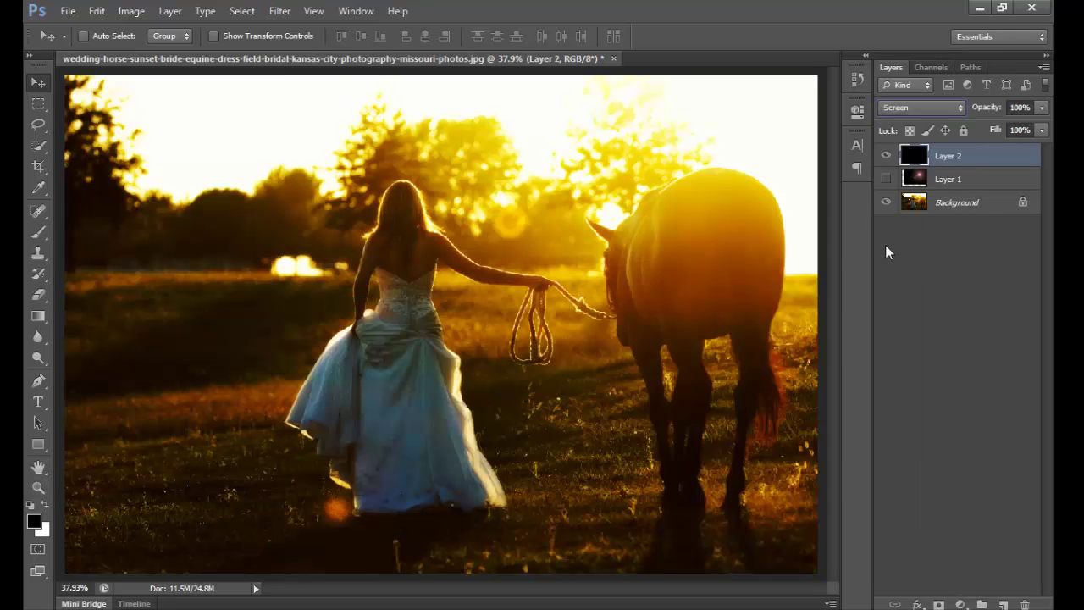
Render a 105mm Prime lens flare onto Layer 2 after comparing the lens types.
click(280, 12)
mouse_move(294, 235)
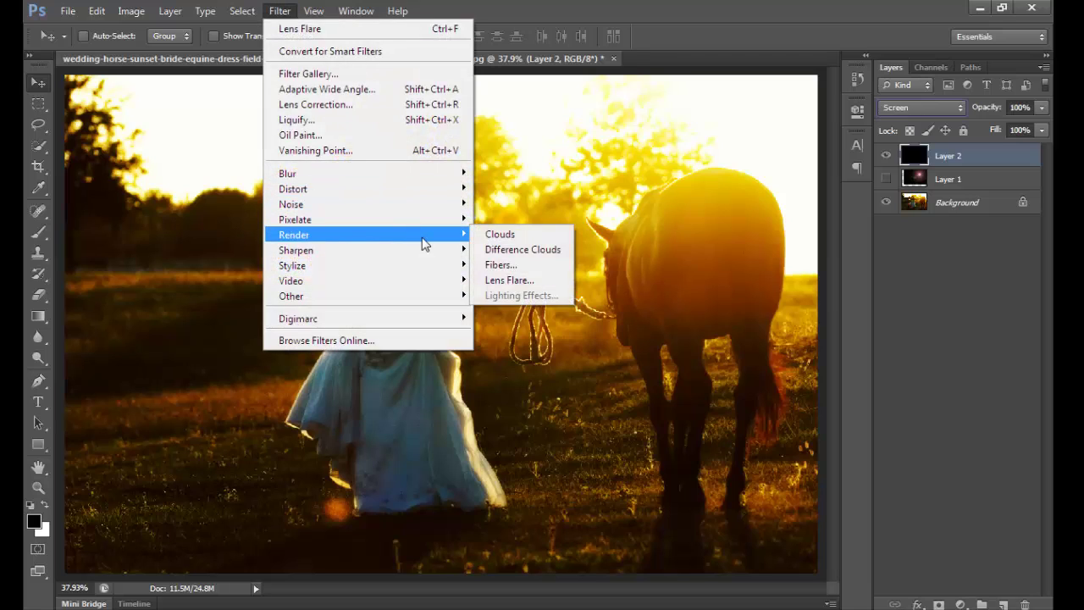
click(527, 281)
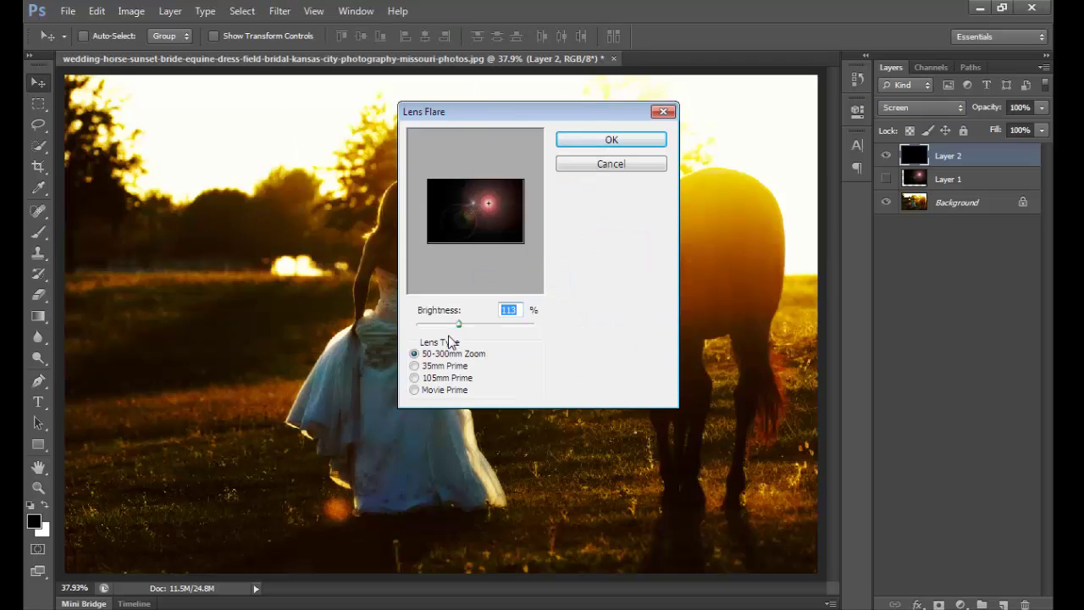
click(439, 368)
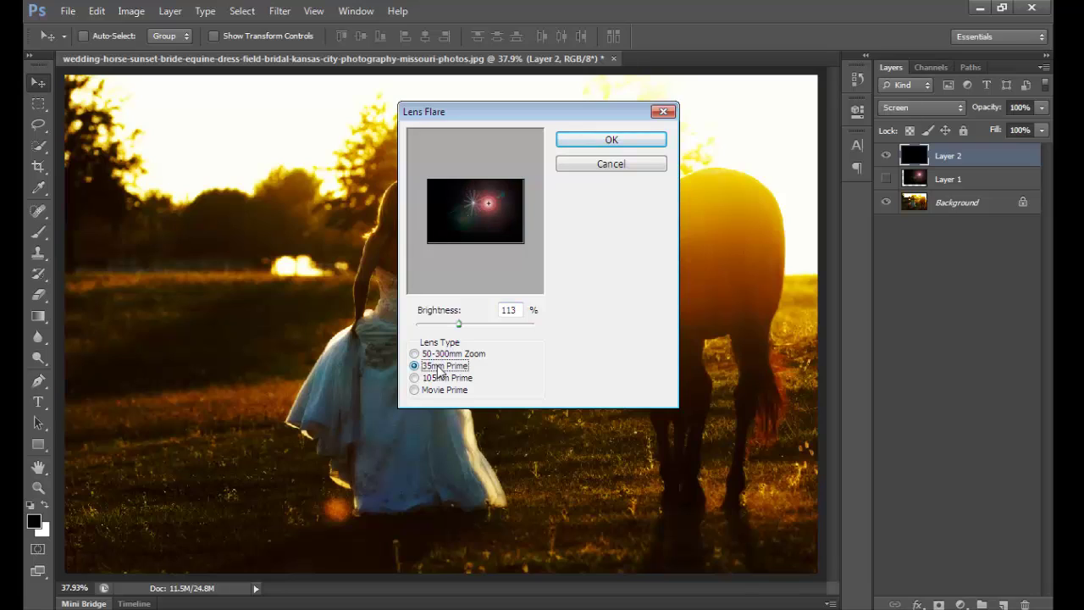
click(442, 378)
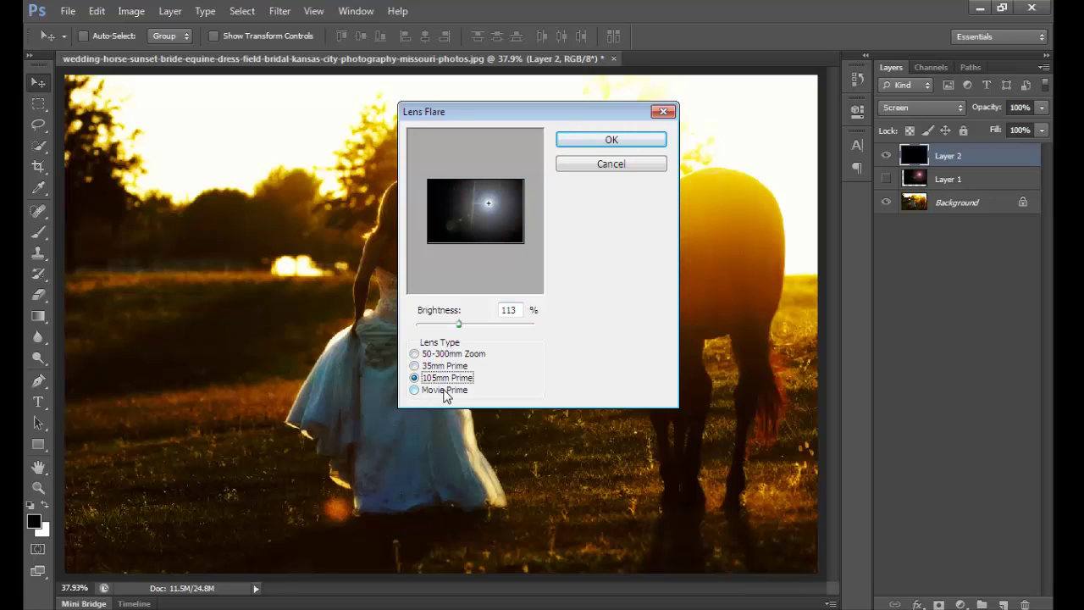
click(443, 391)
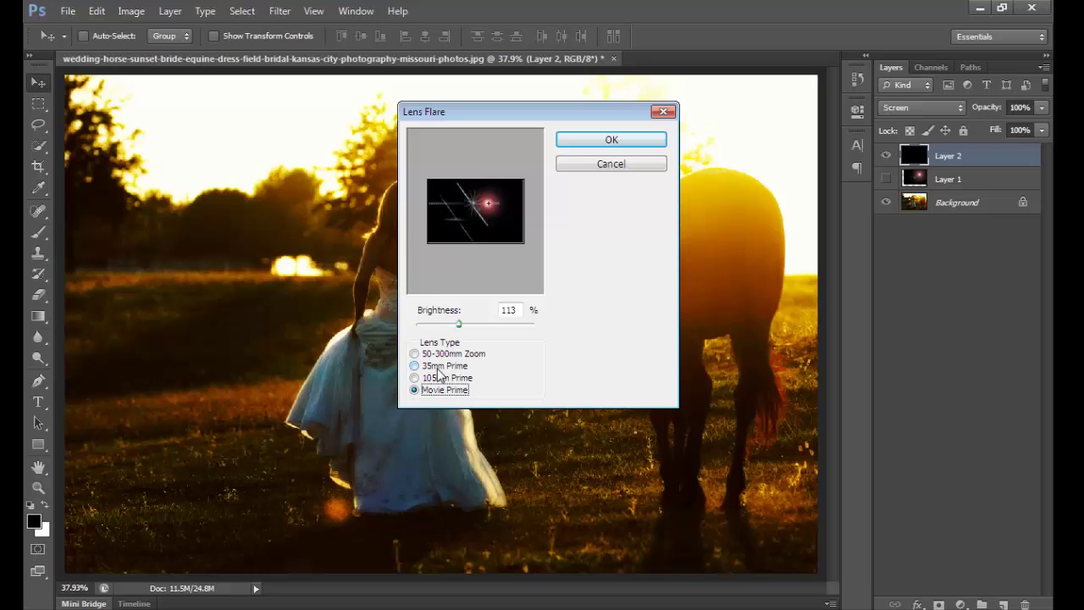
click(439, 368)
click(443, 379)
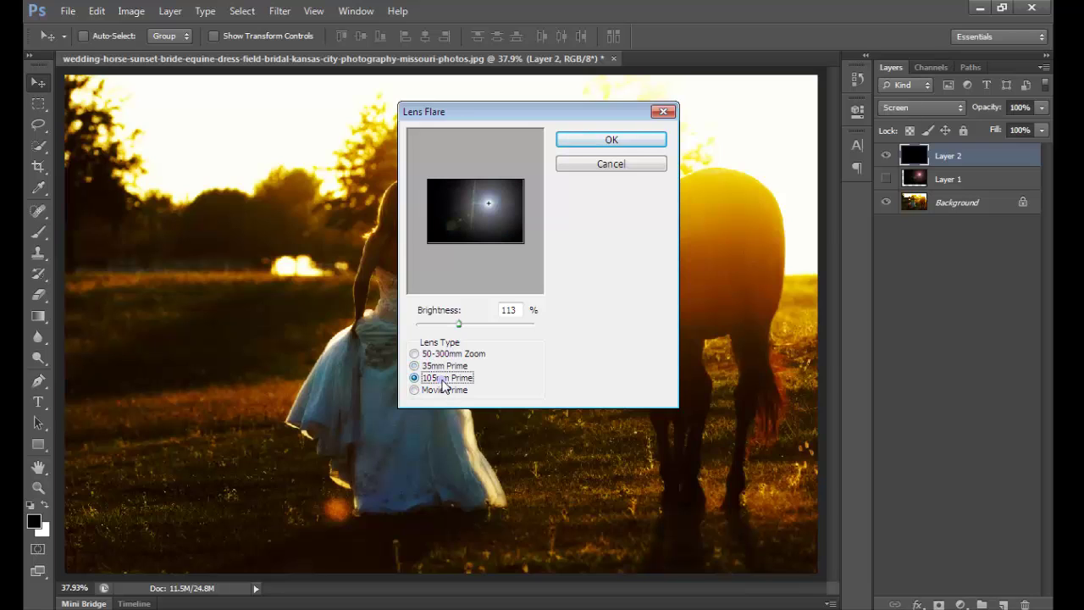
click(619, 142)
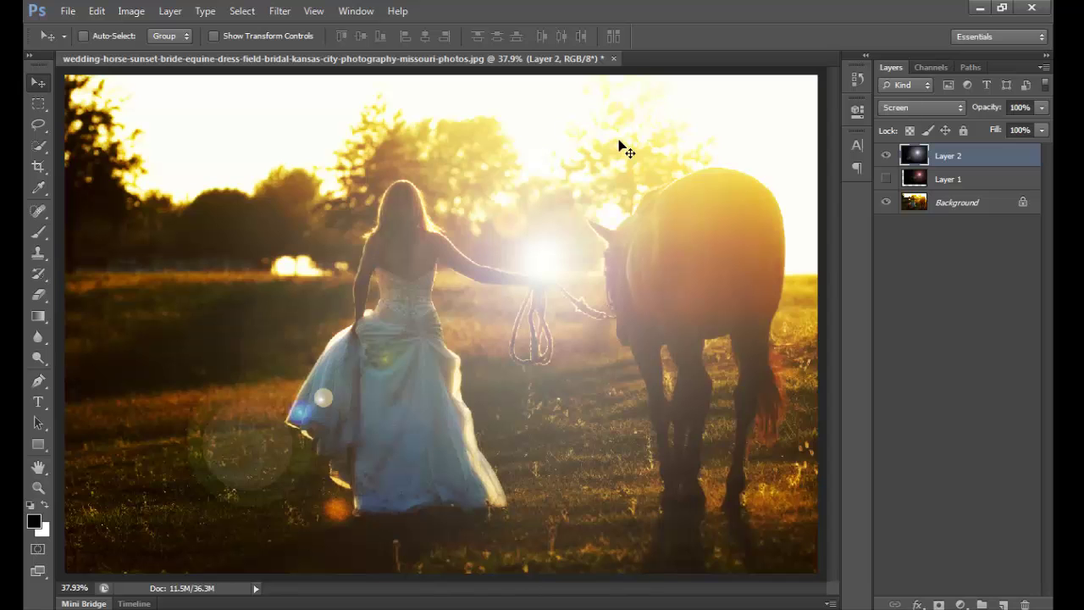
Move Layer 2's flare toward the horse's head and compare it with Layer 1's flare.
mouse_move(549, 262)
mouse_down()
mouse_move(613, 200)
mouse_move(578, 262)
mouse_up()
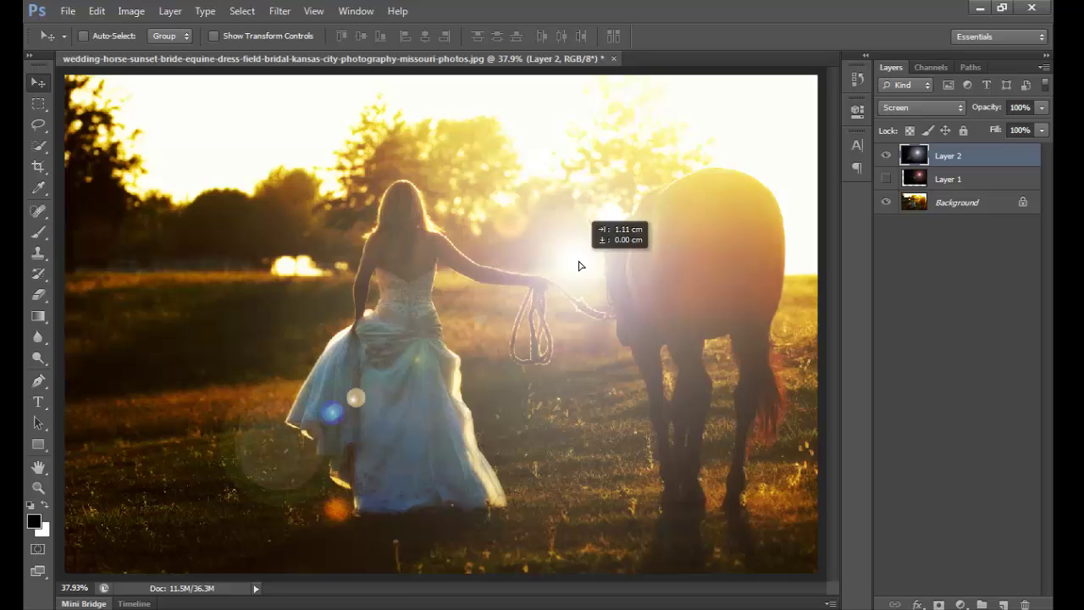
click(887, 156)
click(886, 156)
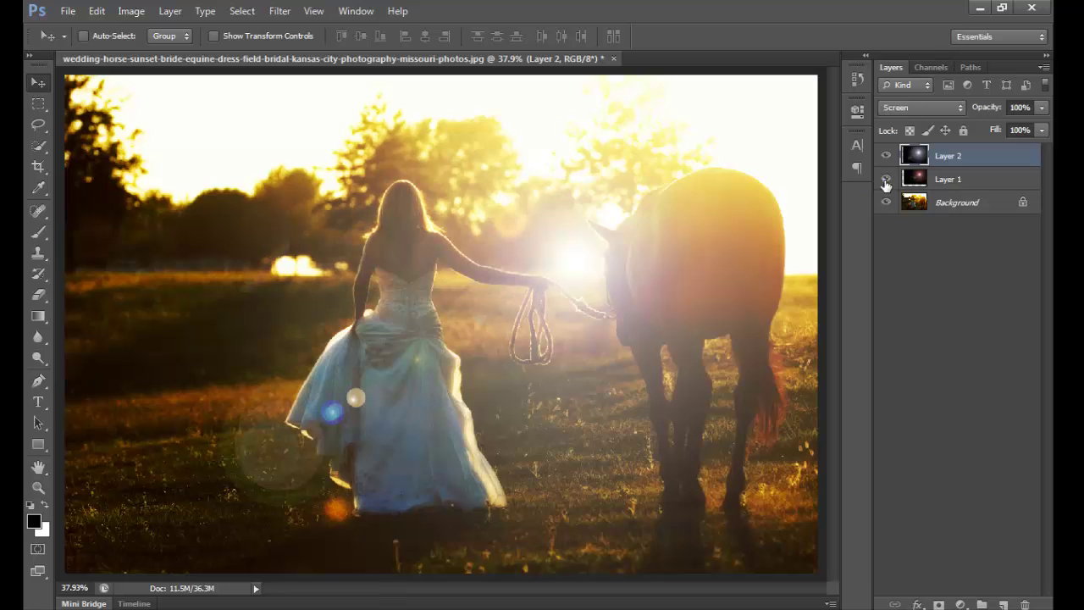
click(885, 180)
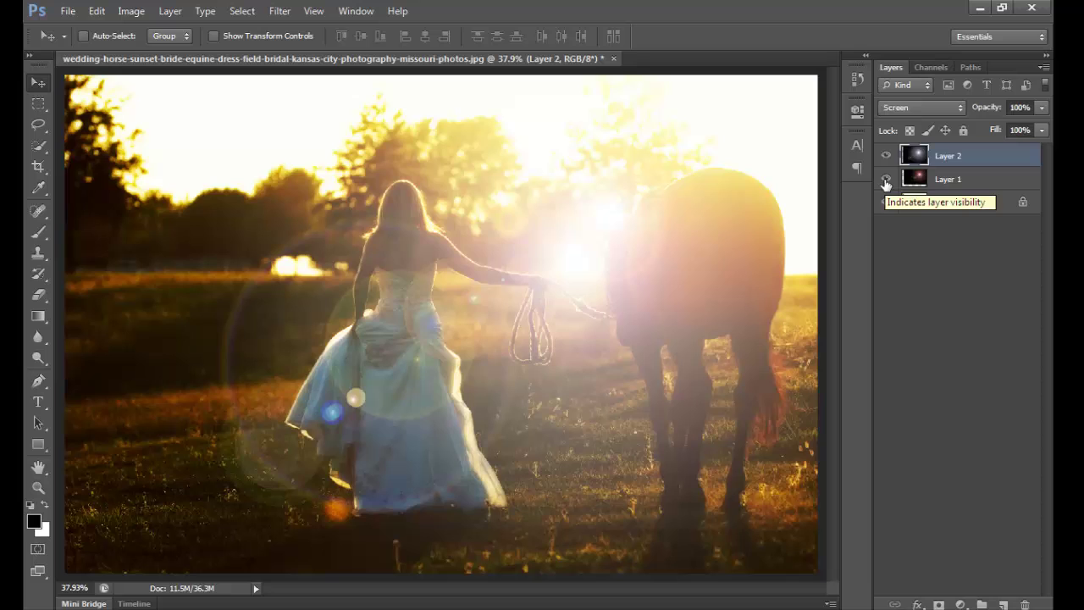
click(886, 158)
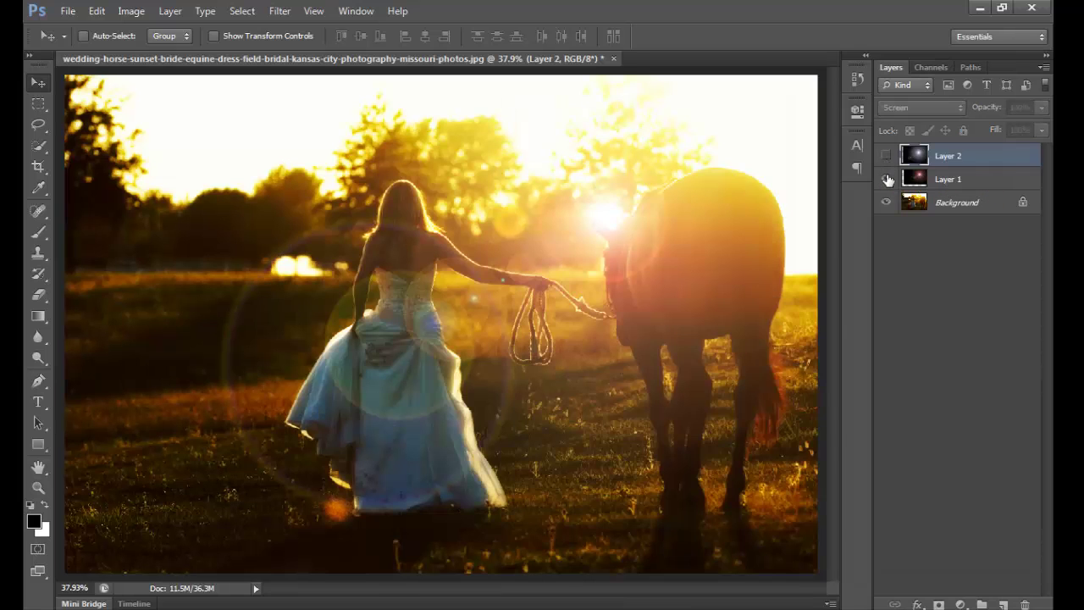
click(886, 156)
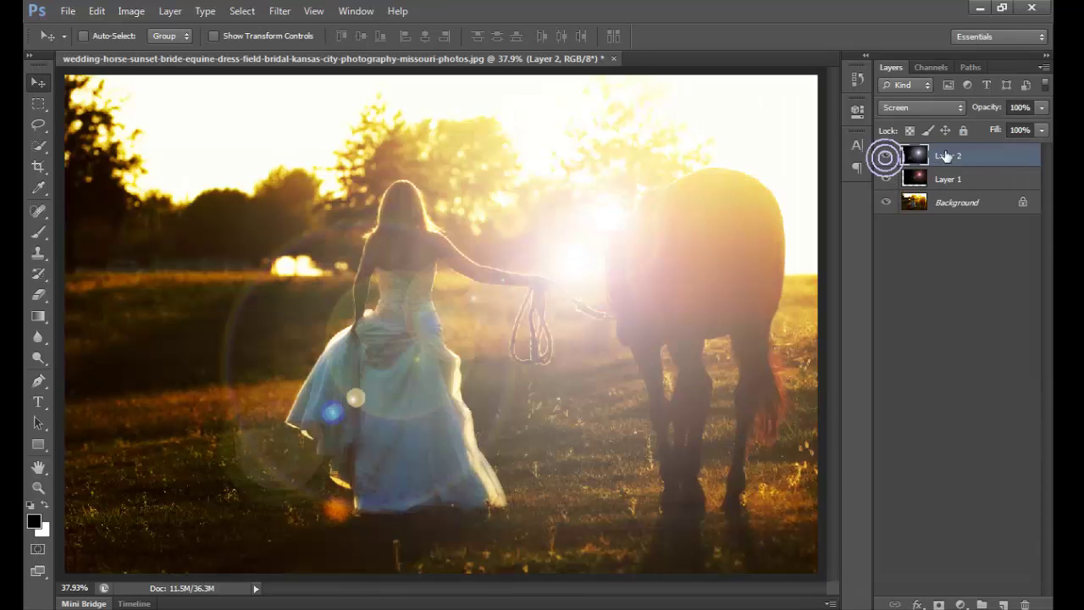
Lower Layer 2's opacity to 39%, then hide it so Layer 1's flare shows alone.
drag(985, 111, 935, 121)
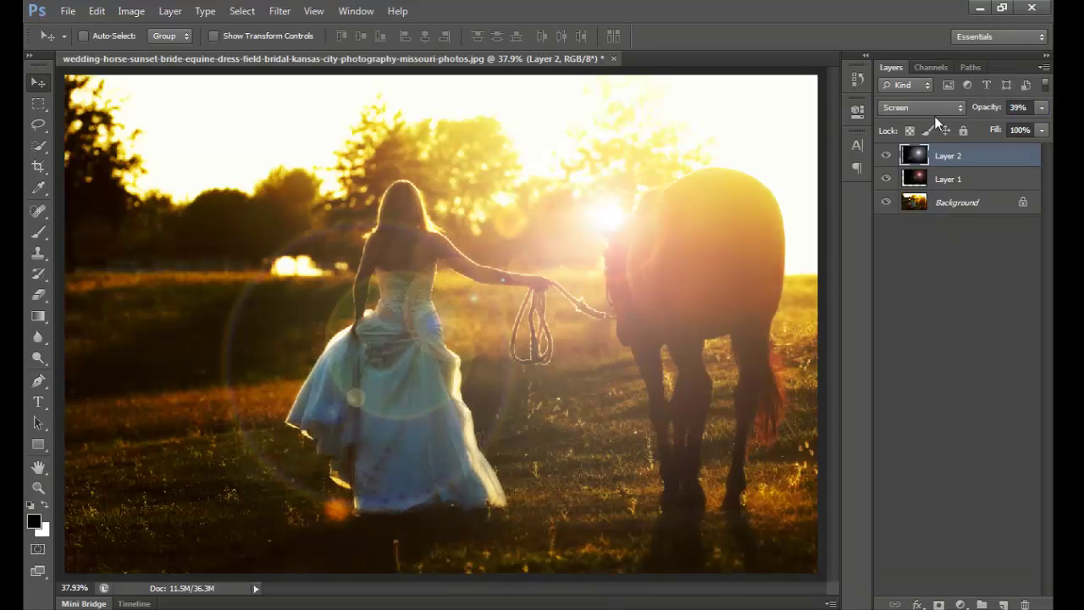
click(886, 156)
click(887, 158)
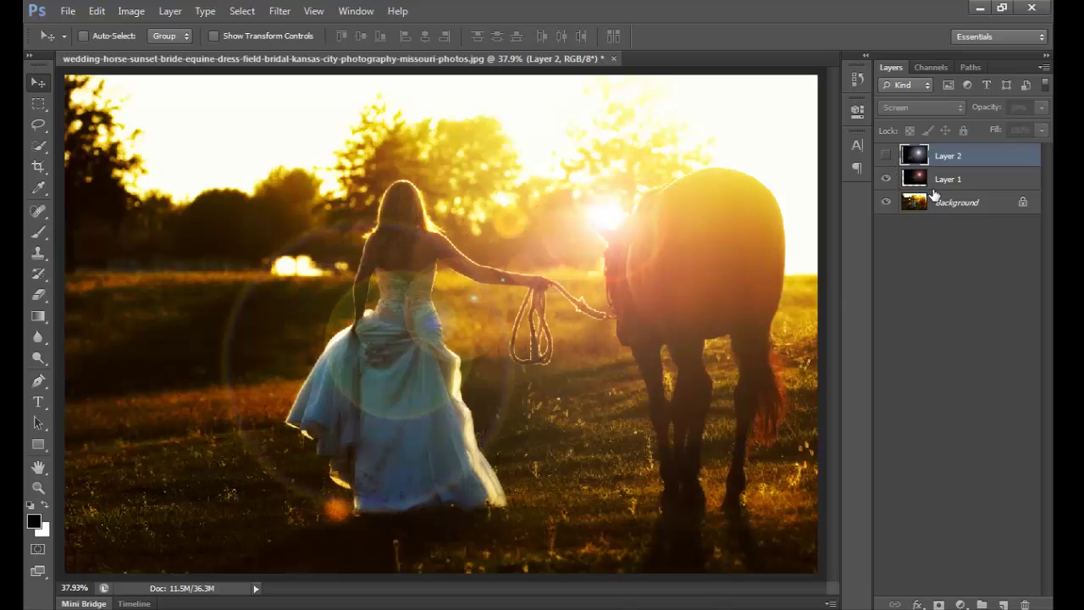
click(967, 181)
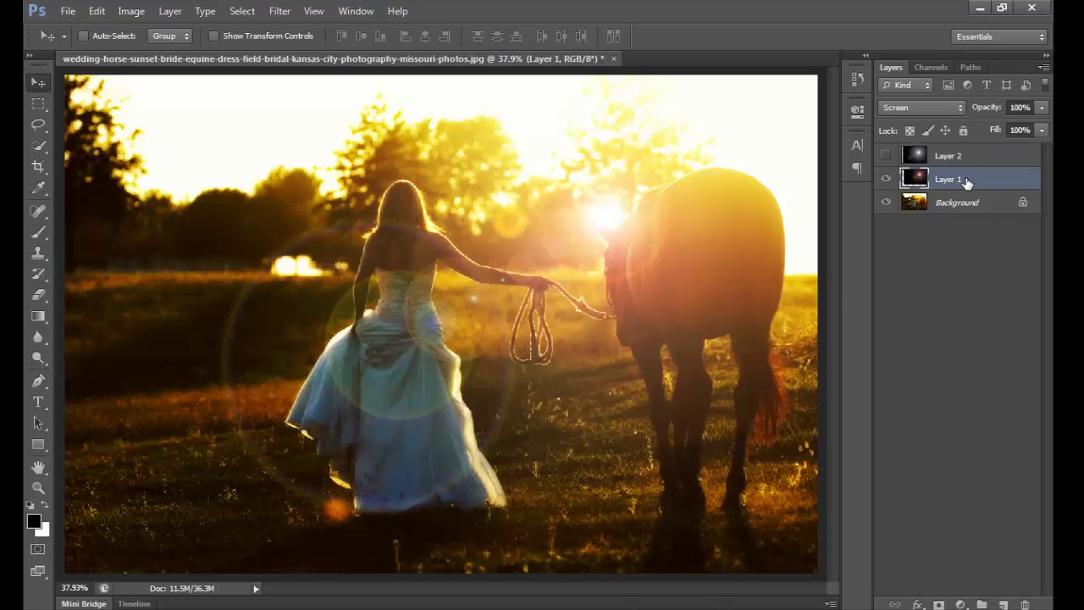